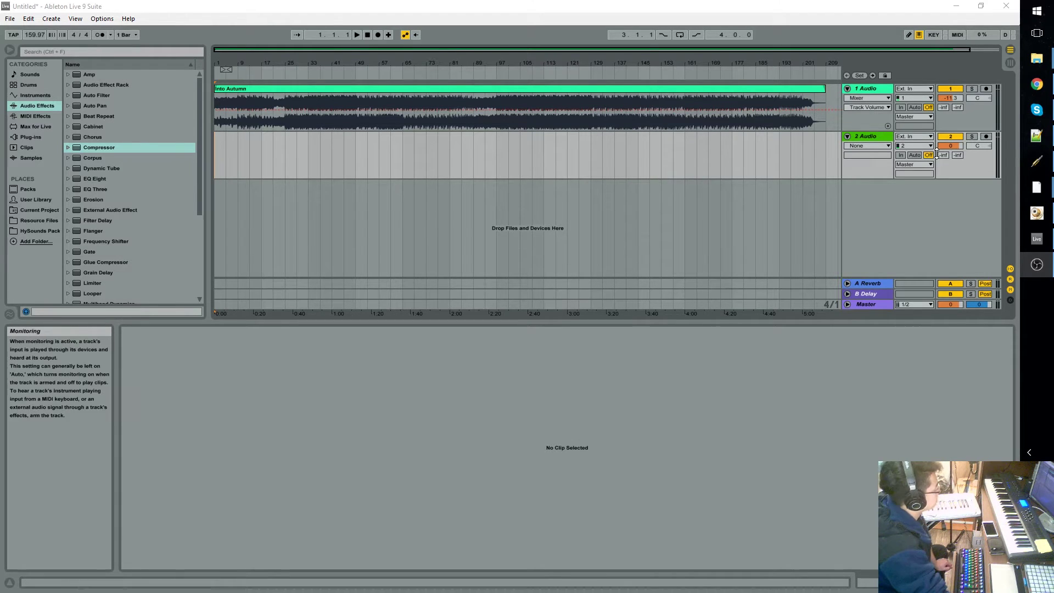
Set track 2's input to Ext. In on input channel 1.
left_click(913, 141)
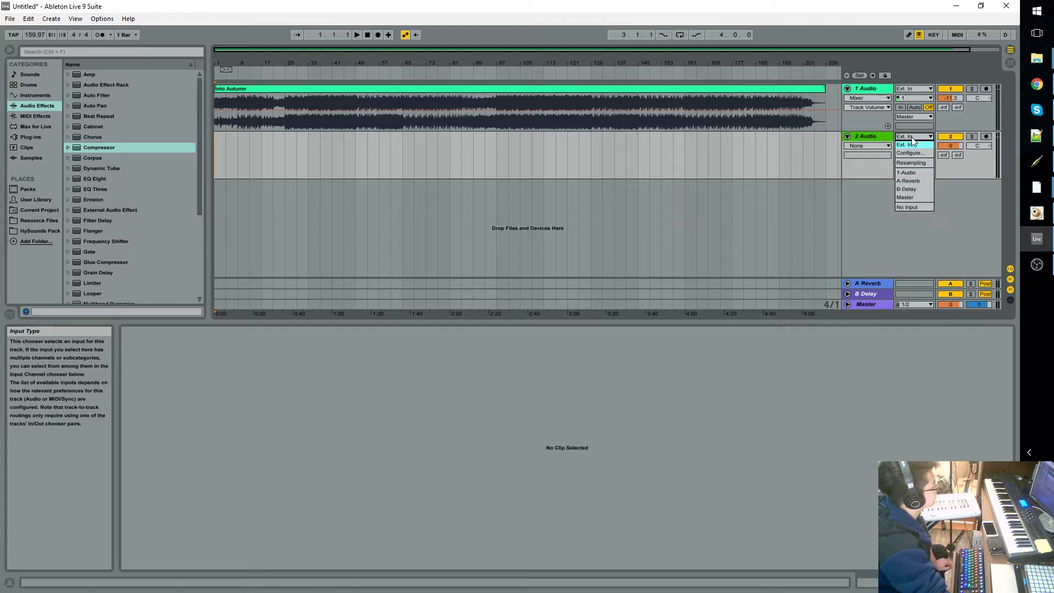
left_click(912, 144)
left_click(911, 146)
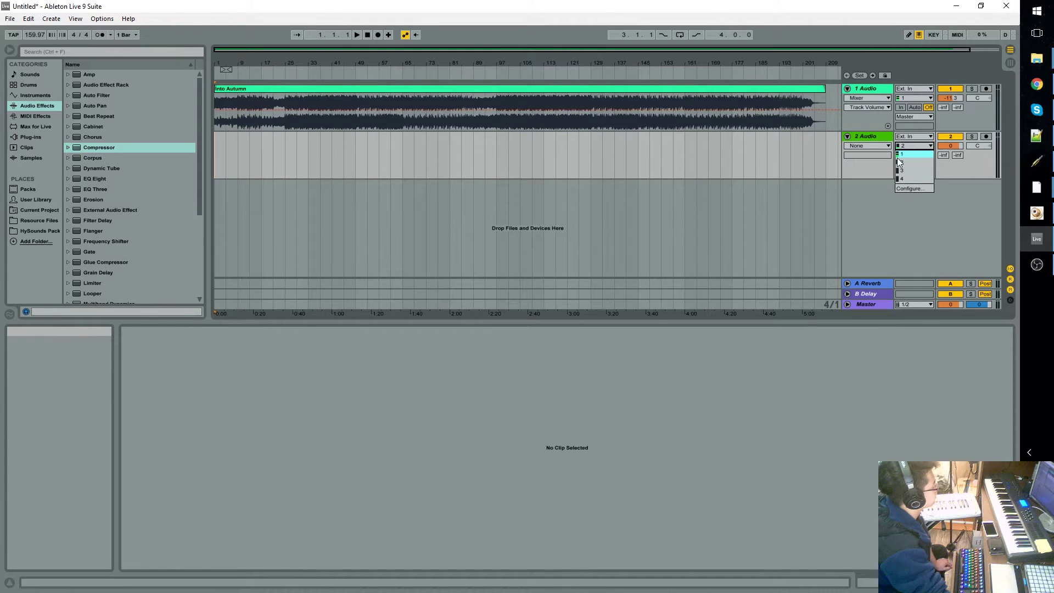
left_click(902, 156)
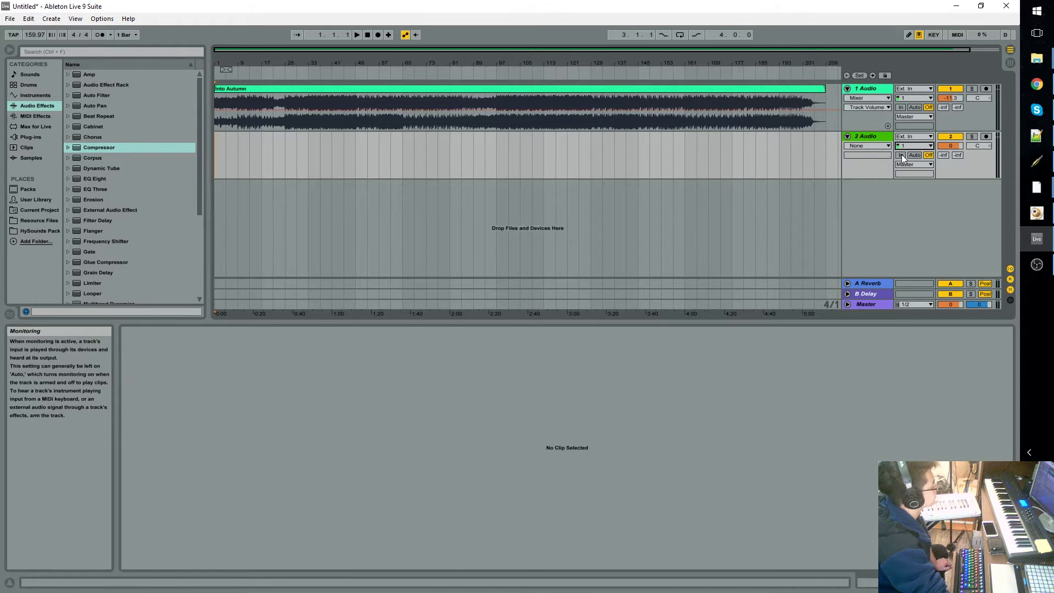
Arm track 2 for recording and put the insert mark back at bar 1.1.1.
left_click_drag(237, 165, 249, 161)
left_click(242, 154)
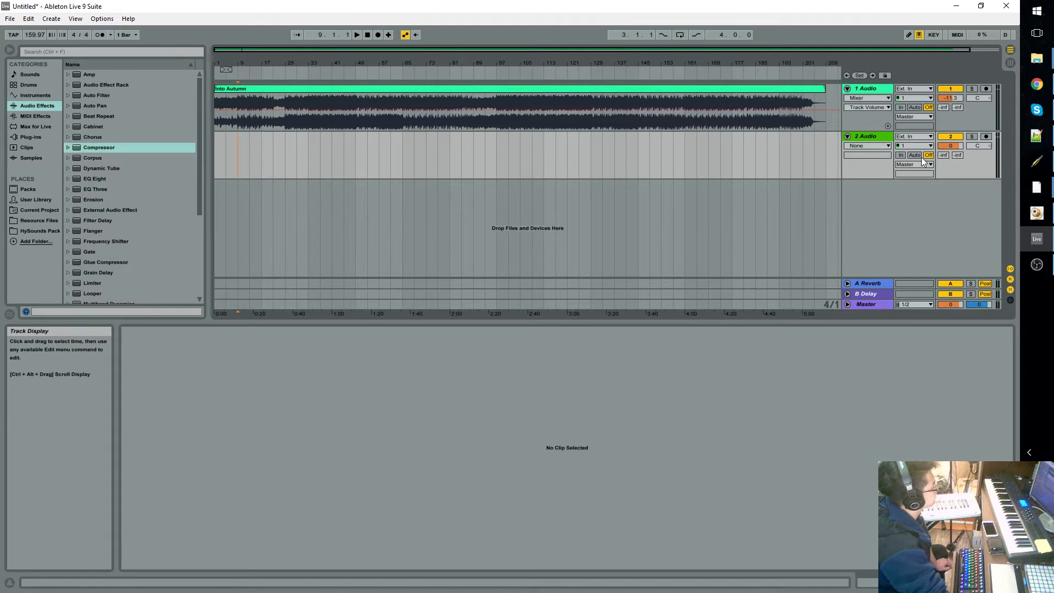
left_click(987, 137)
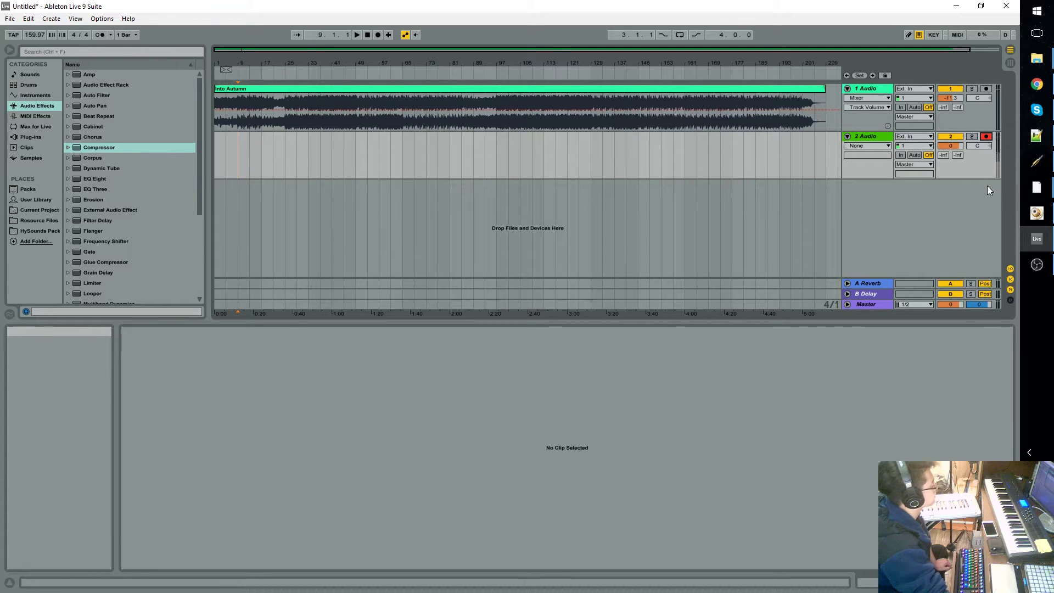
left_click(218, 153)
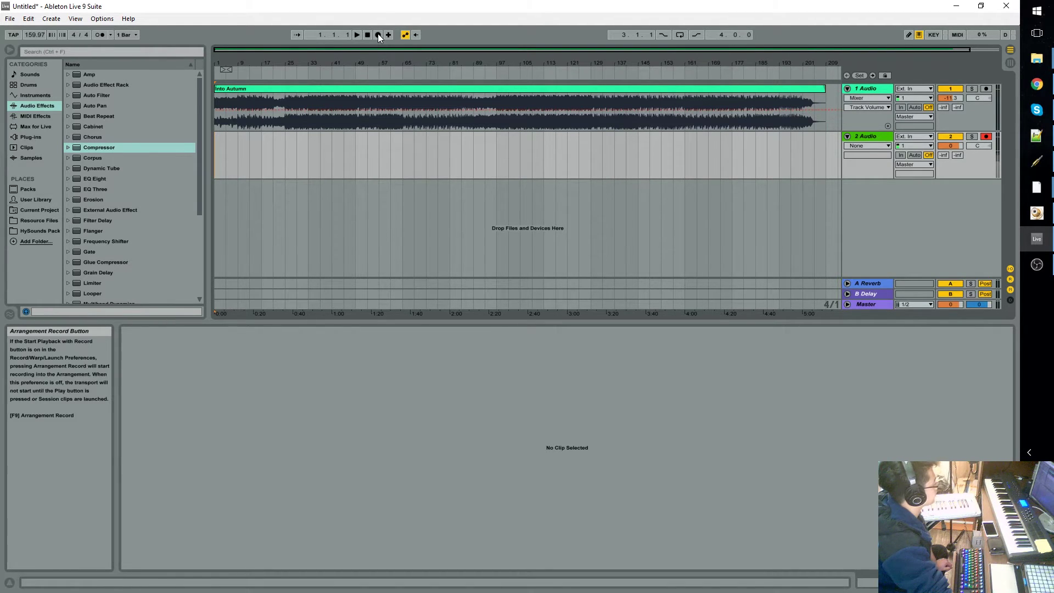
Record a vocal take on track 2 with F9, stop, then zoom in and trim the clip's start.
key("F9")
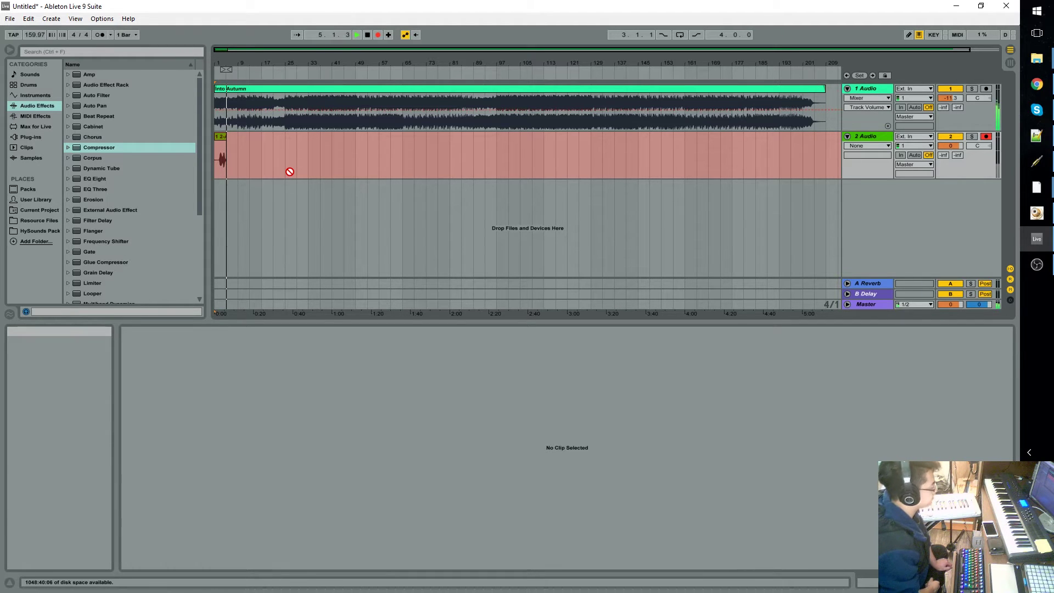
key("F9")
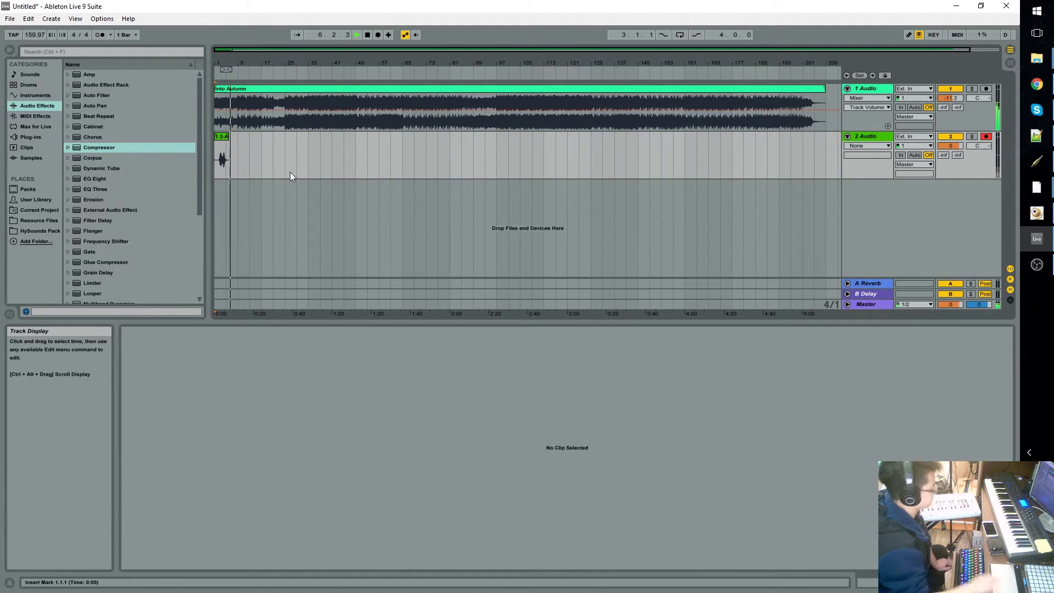
key("space")
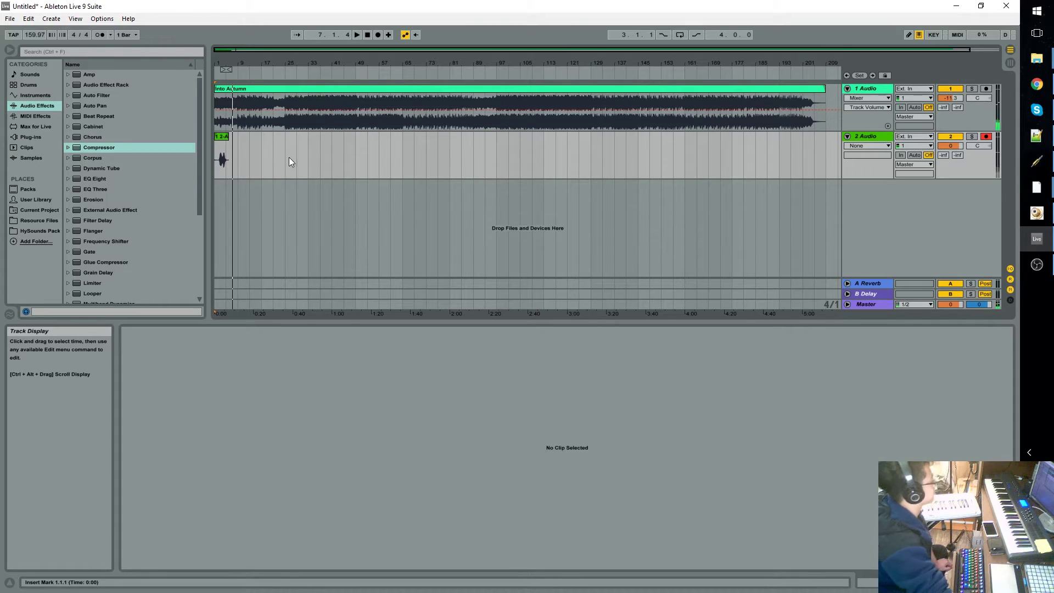
left_click_drag(229, 49, 235, 88)
mouse_move(213, 137)
left_mouse_down()
mouse_move(277, 145)
mouse_move(214, 146)
left_mouse_up()
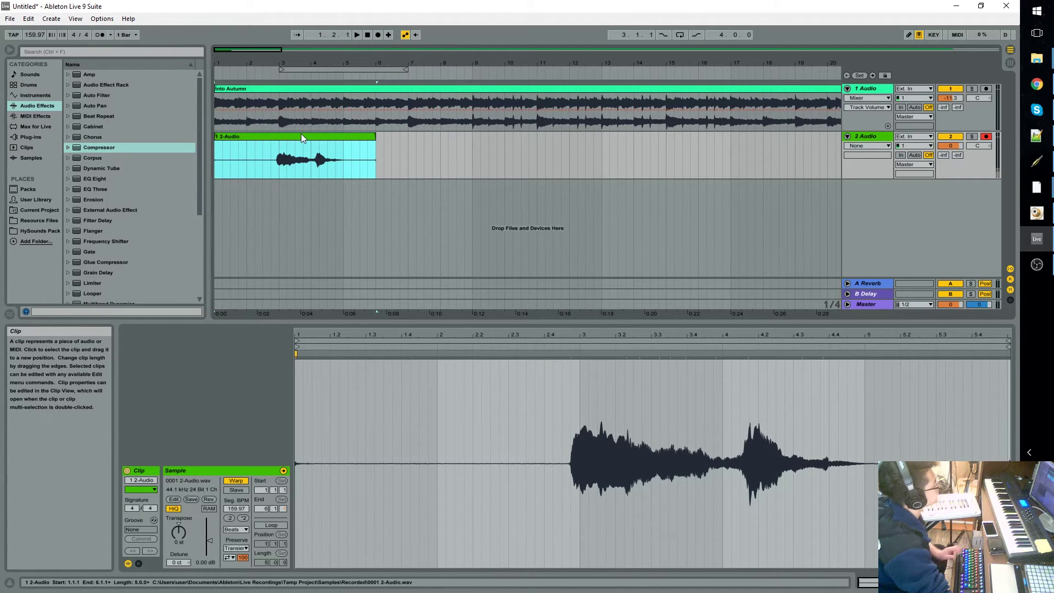
Undo the clip trim, play the take back from 2.4.1, then set the start position to bar 7.1.1.
left_click(272, 151)
key("space")
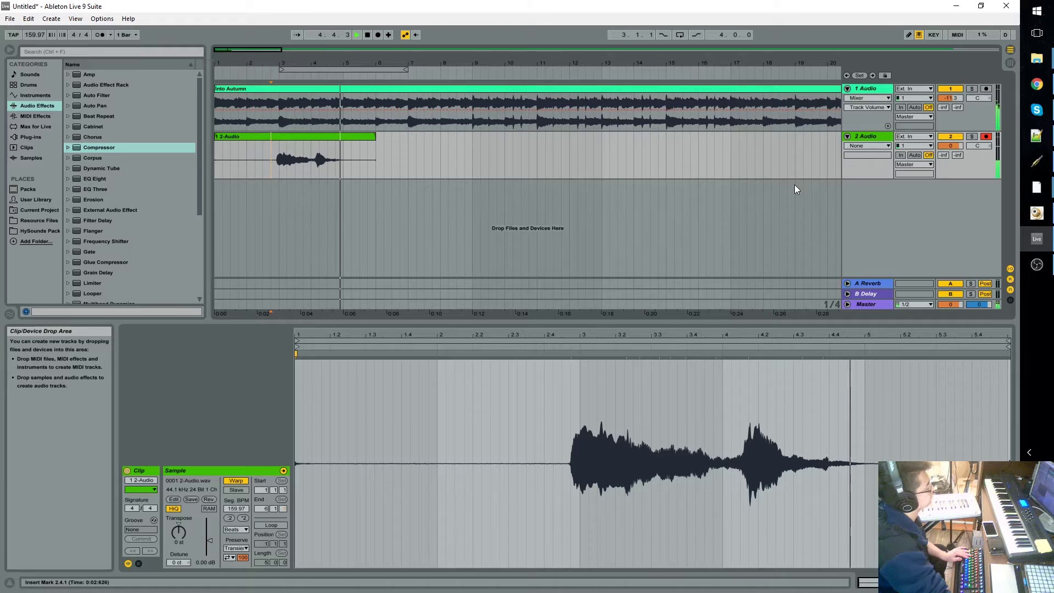
key("space")
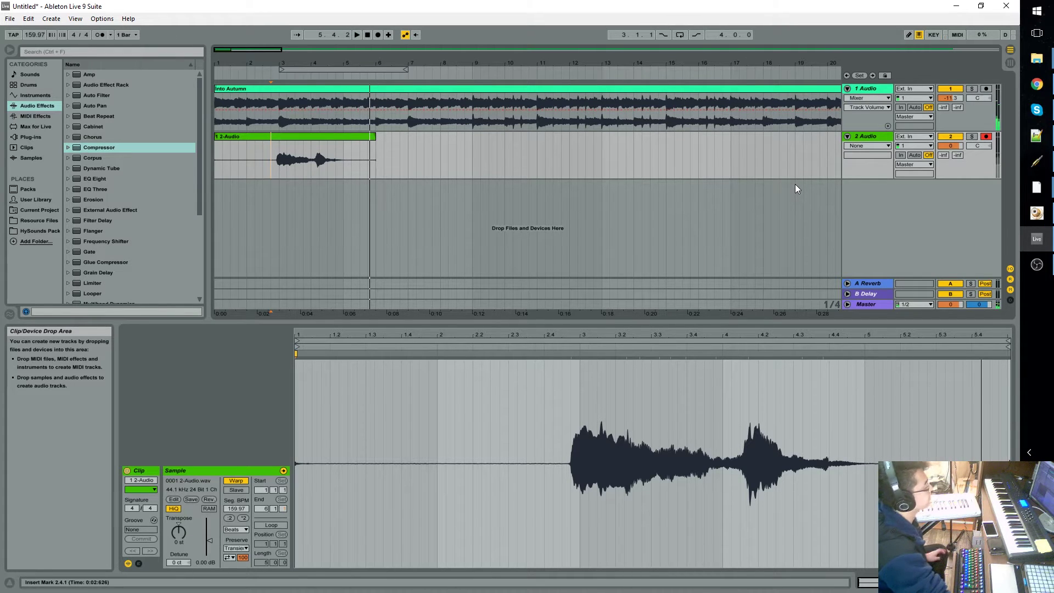
left_click(356, 136)
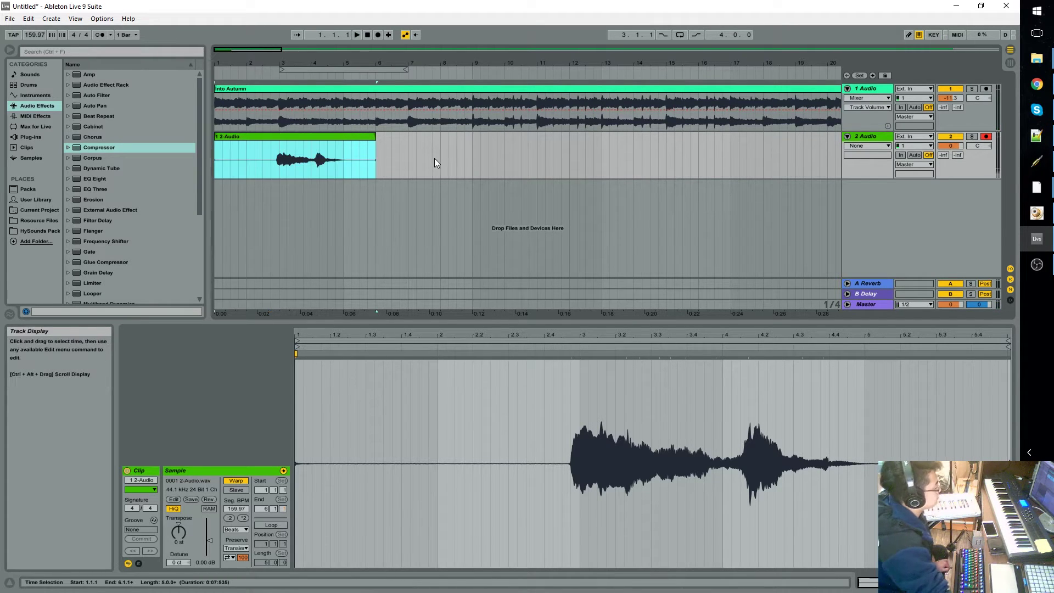
left_click(406, 165)
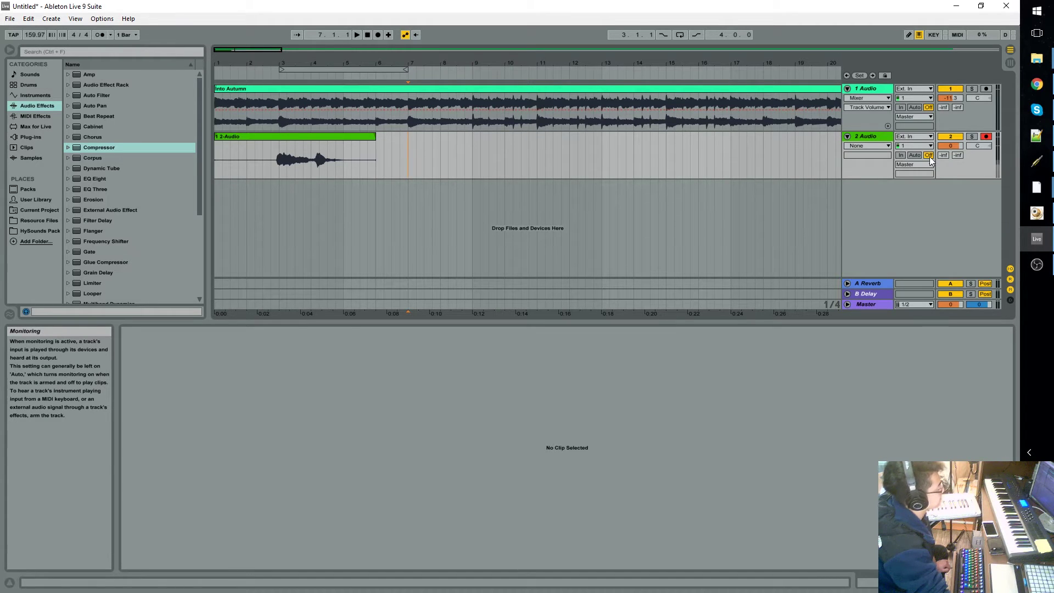
left_click(898, 156)
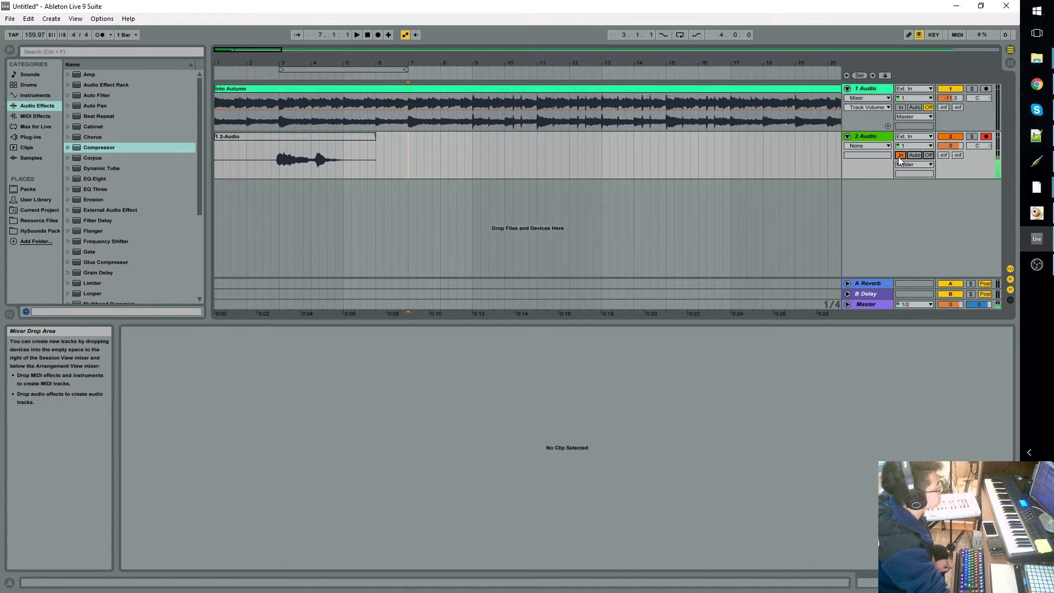
left_click_drag(407, 161, 480, 156)
left_click(411, 153)
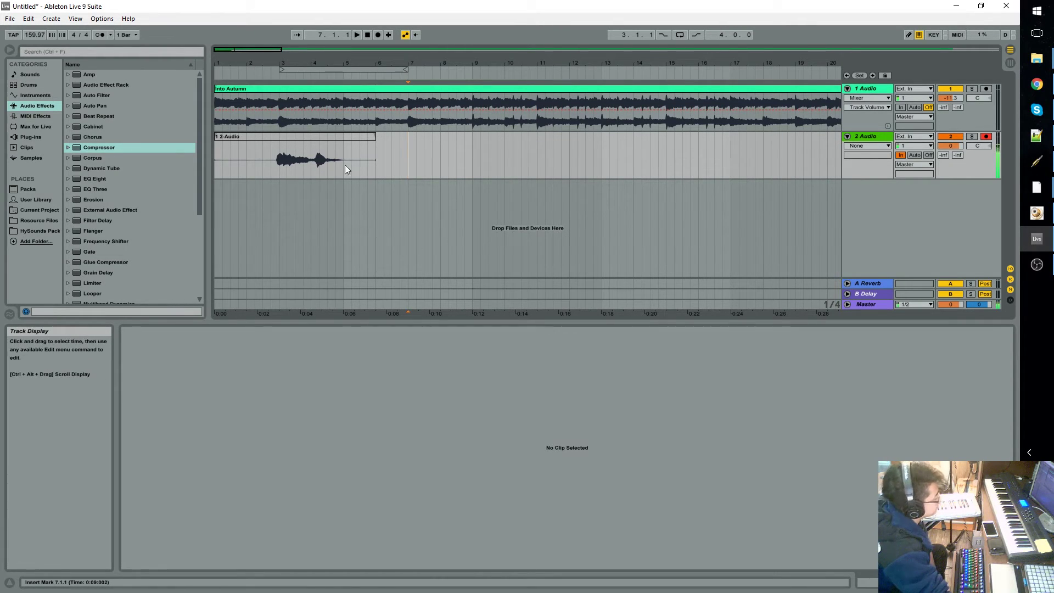
left_click(930, 156)
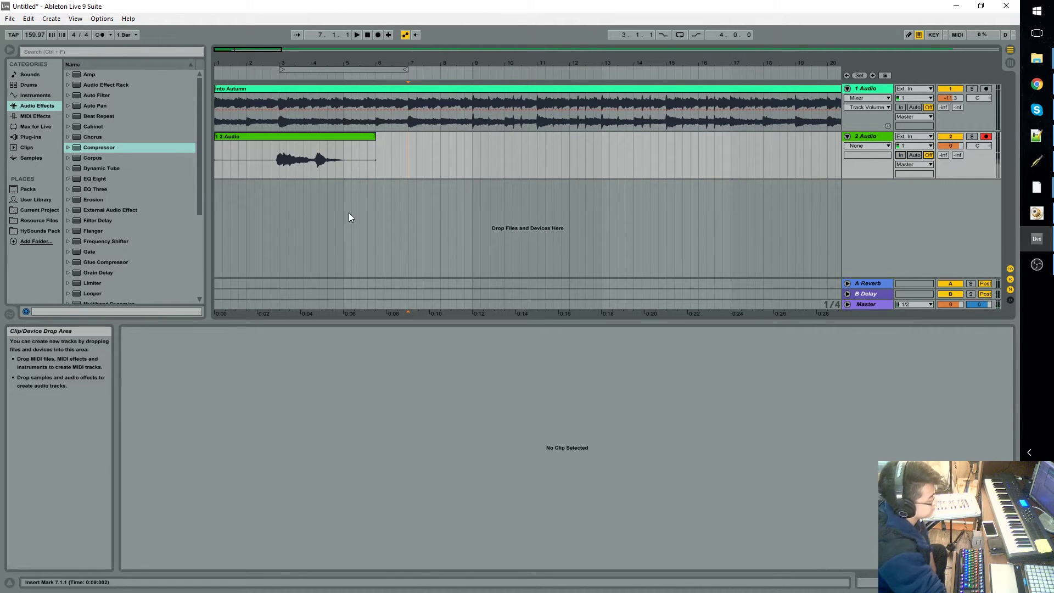
In Audio preferences keep ASIO and choose Focusrite USB 2.0 Audio Driver, then close Preferences.
left_click(108, 22)
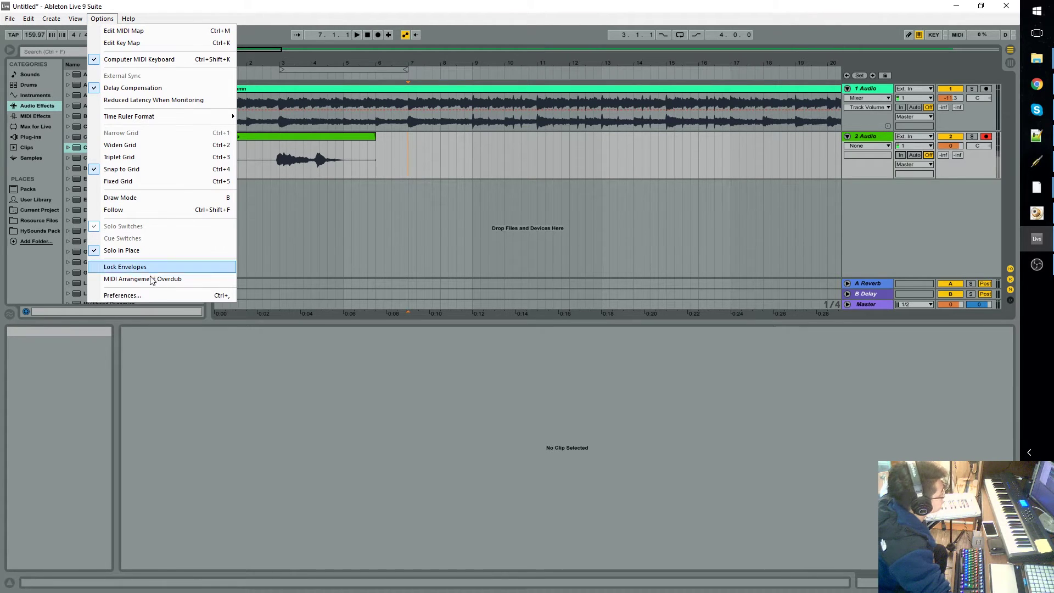
left_click(150, 296)
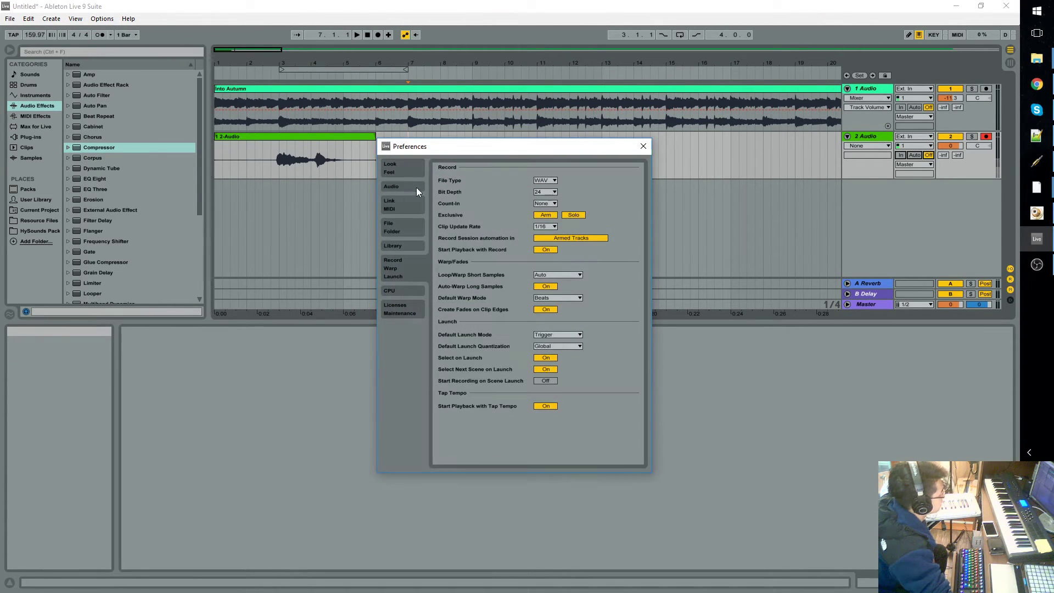
left_click(395, 186)
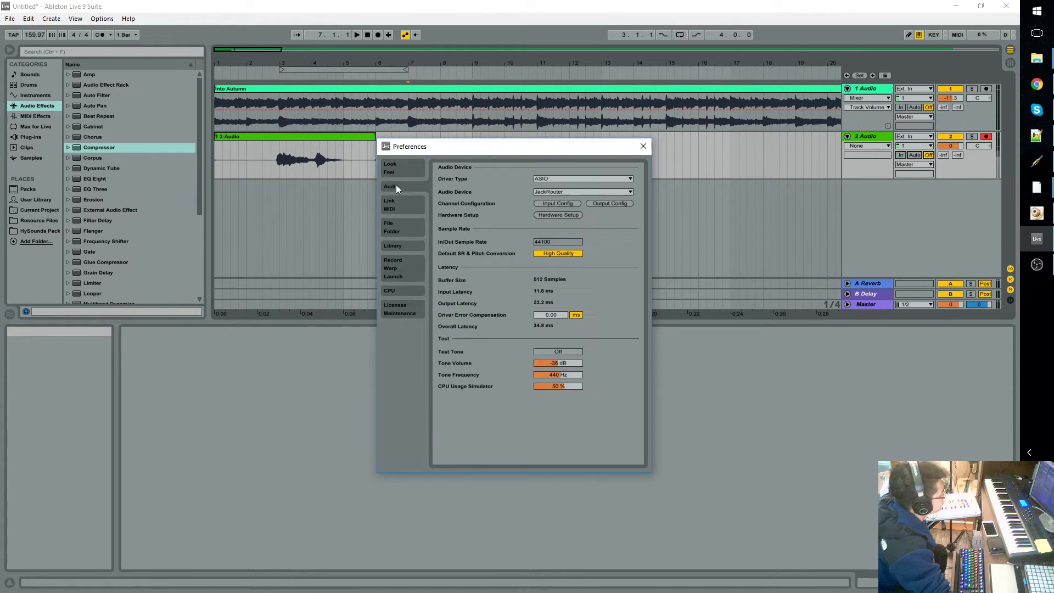
left_click(553, 177)
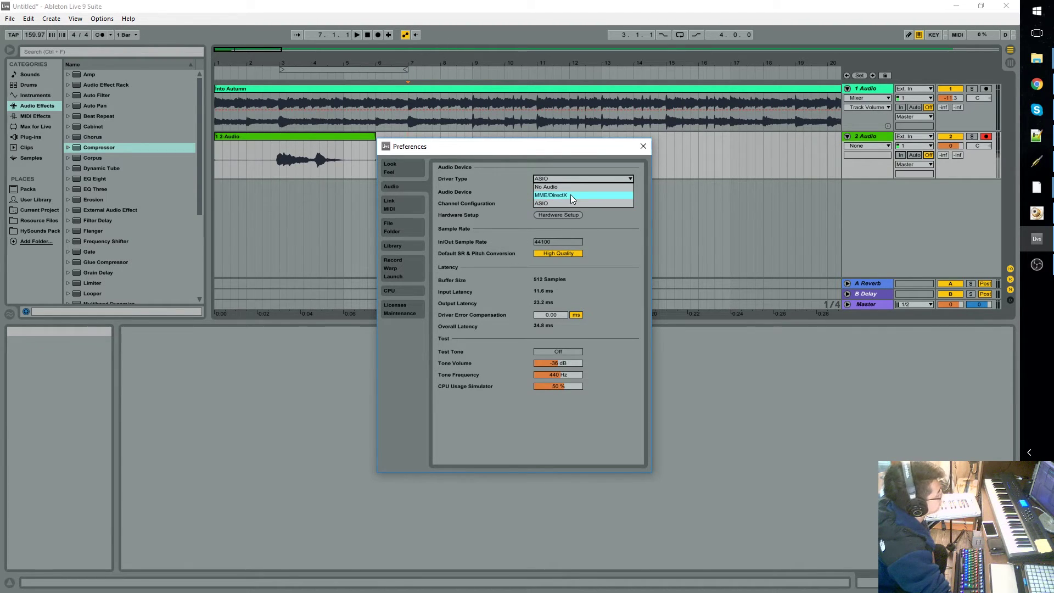
left_click(491, 183)
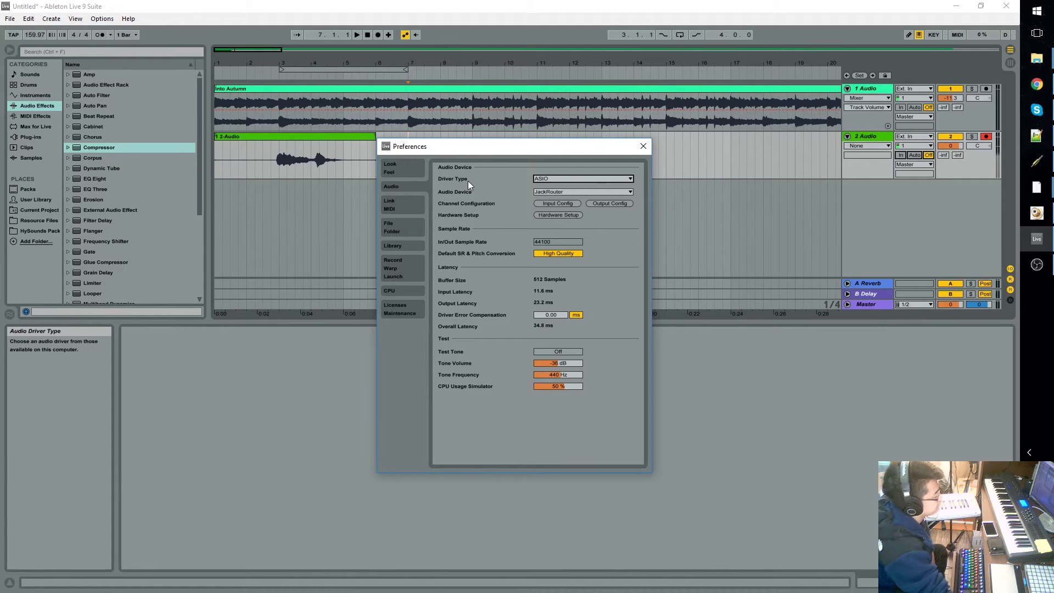
left_click(587, 194)
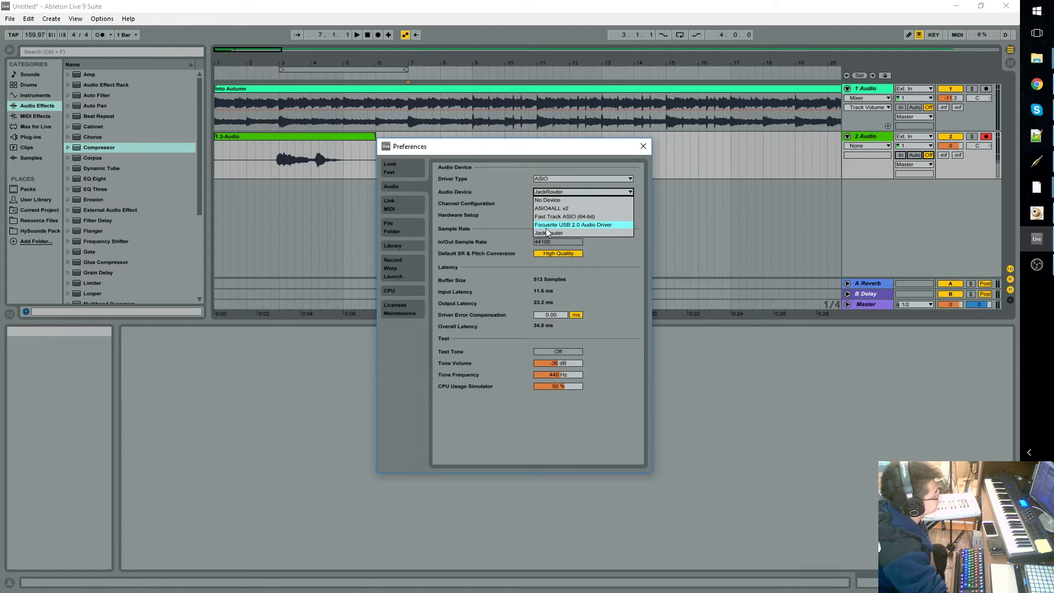
left_click(608, 227)
left_click(643, 146)
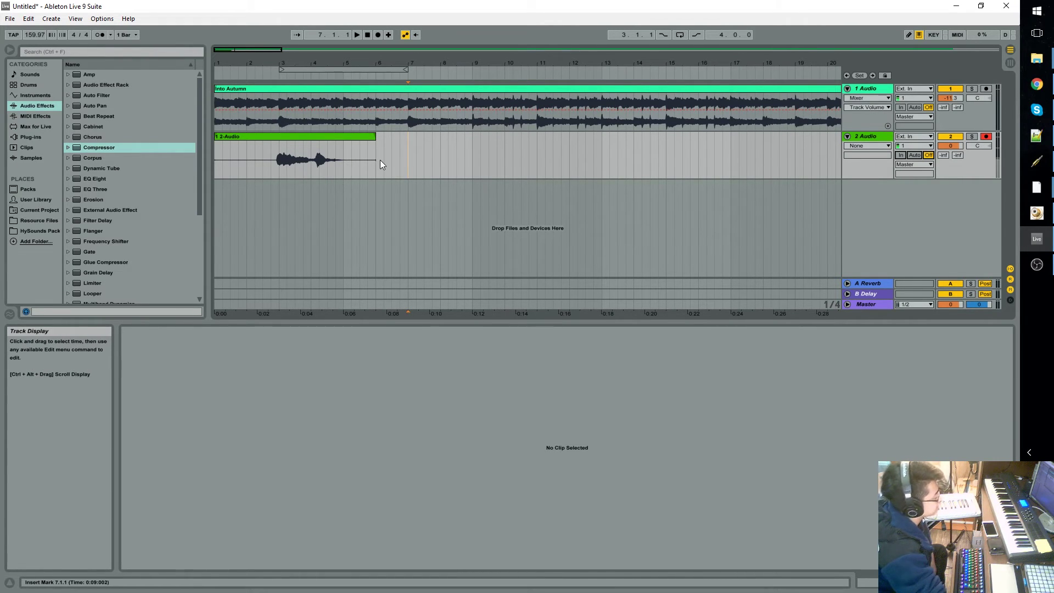
Set track 2 monitoring to In and record a second vocal take from bar 9 to about bar 20.
left_click(907, 155)
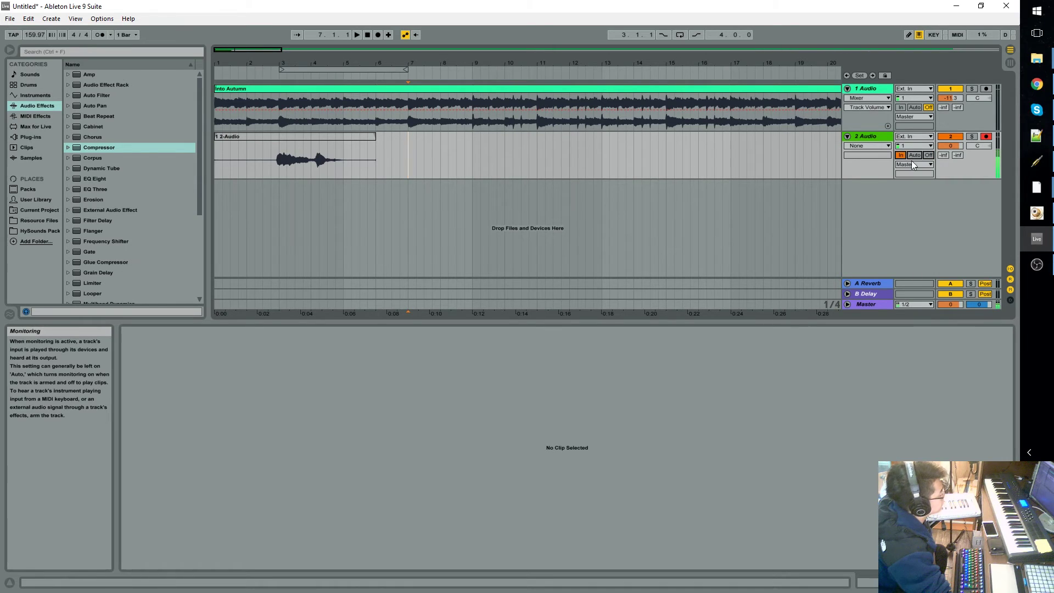
left_click(470, 166)
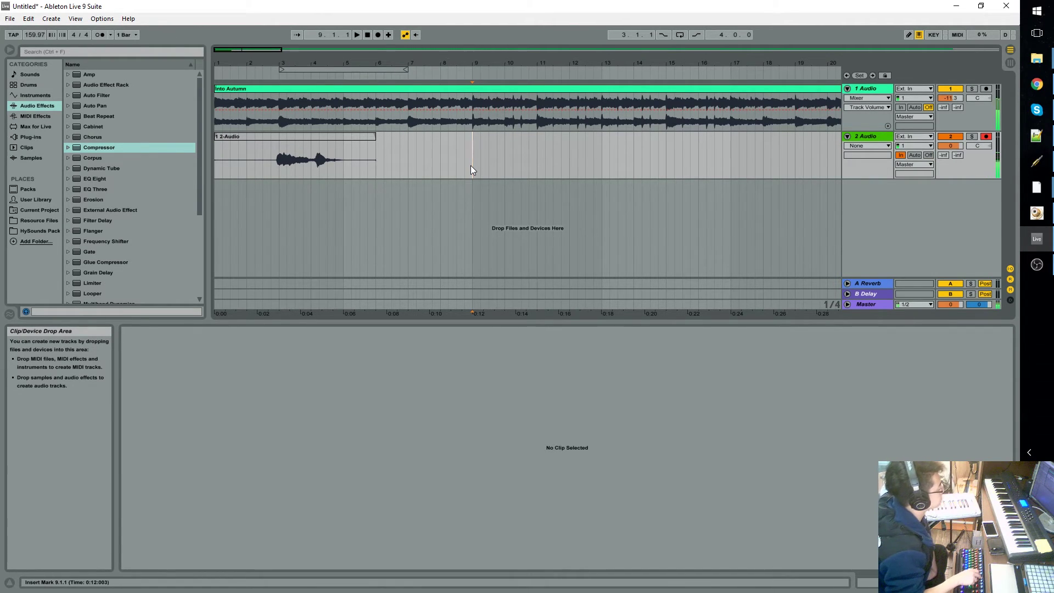
key("F9")
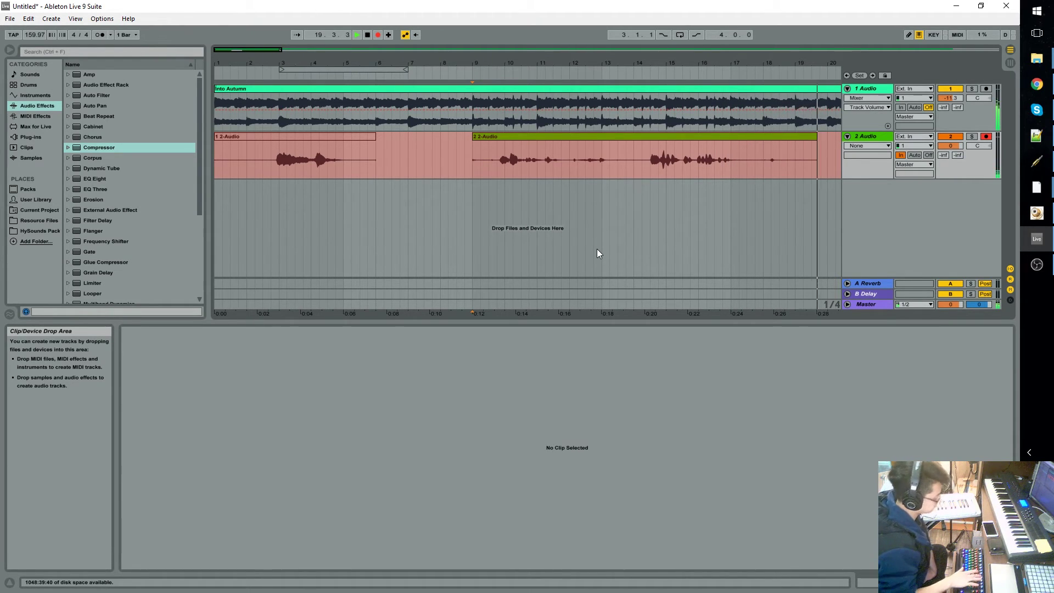
key("space")
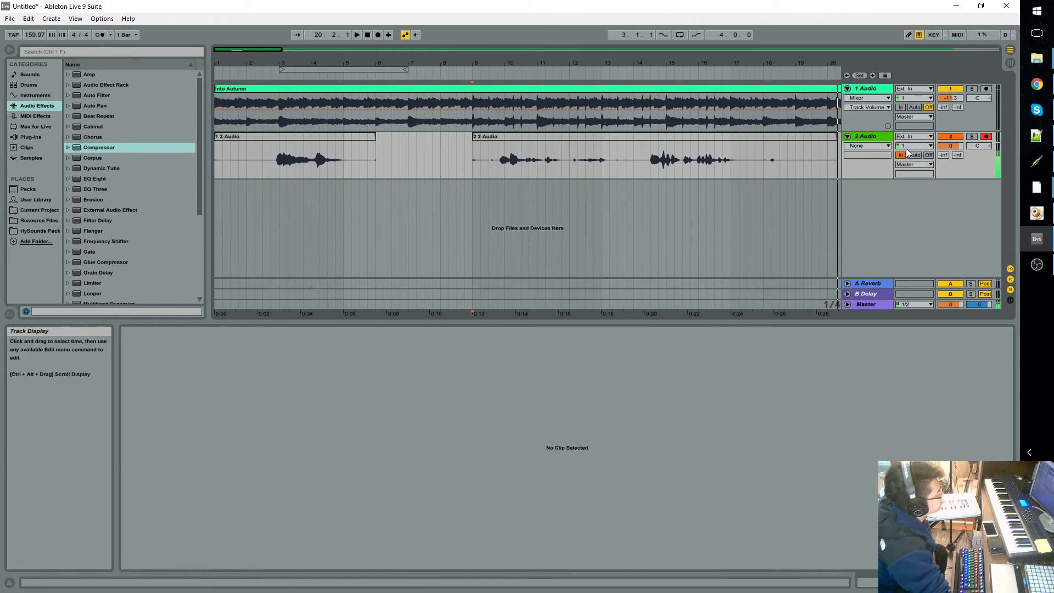
Show the first vocal, Into Autumn, then the new 2 2-Audio clip in the detail view.
left_click(287, 143)
left_click(506, 128)
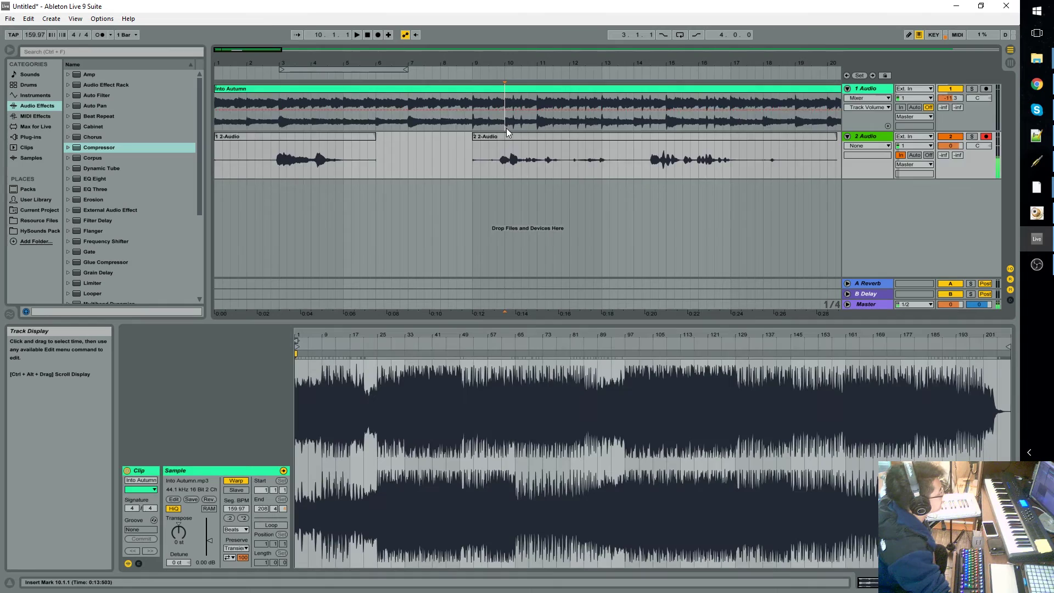
left_click(483, 138)
left_click(456, 167)
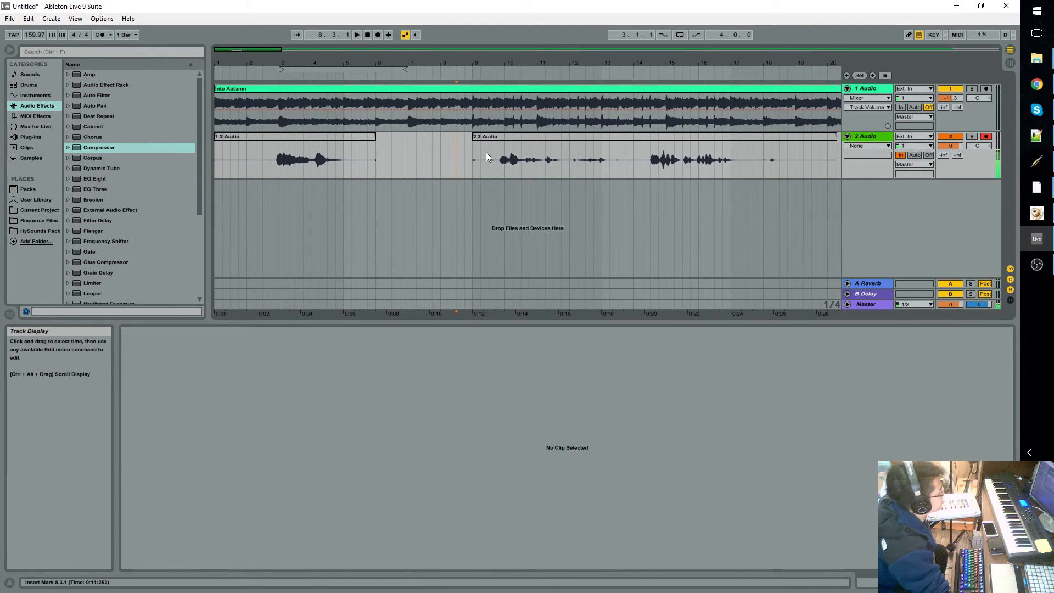
Play the new vocal take from bar 9 and stop at 12.3.4.
left_click(471, 157)
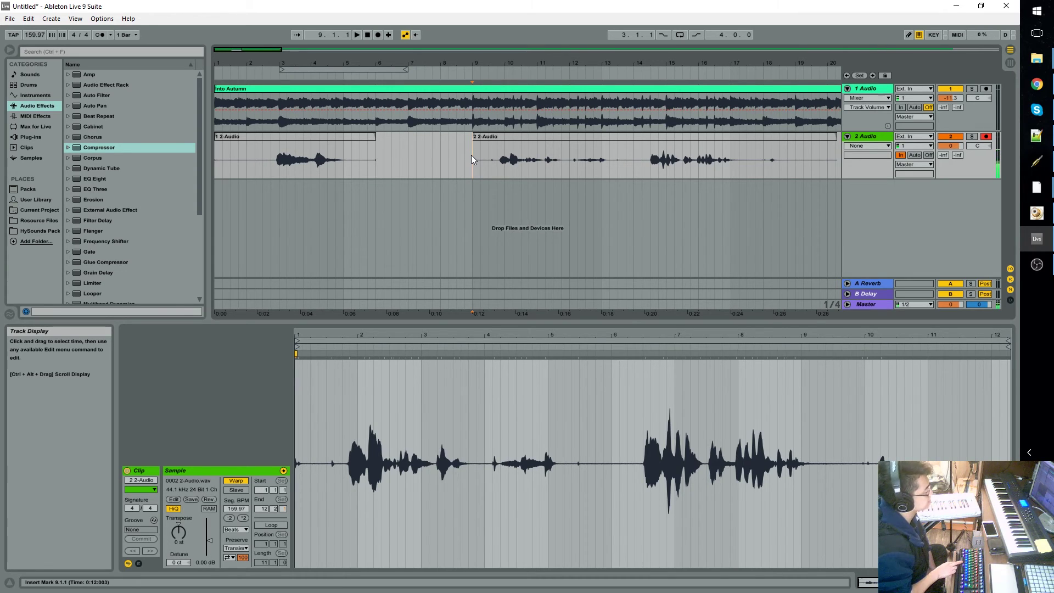
key("space")
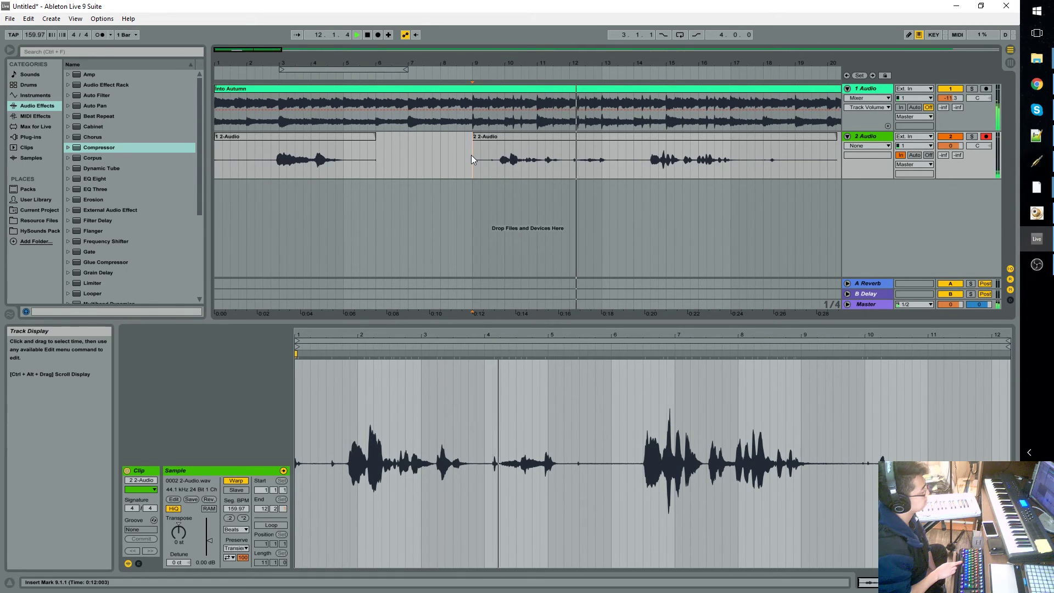
key("space")
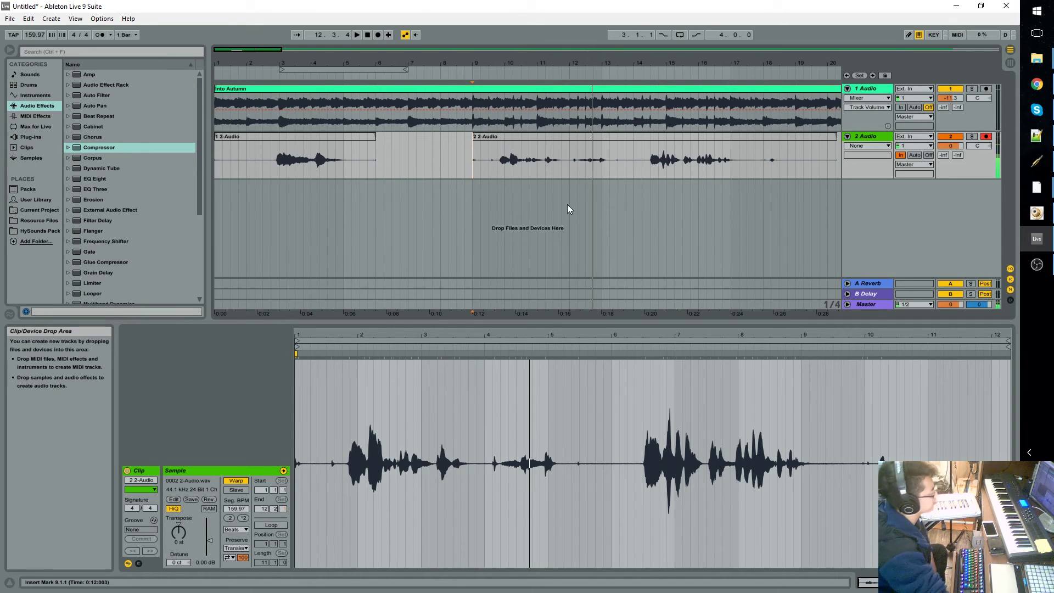
Switch track 2 monitoring back to Auto and play both vocals with Into Autumn from bar 9.
left_click(921, 157)
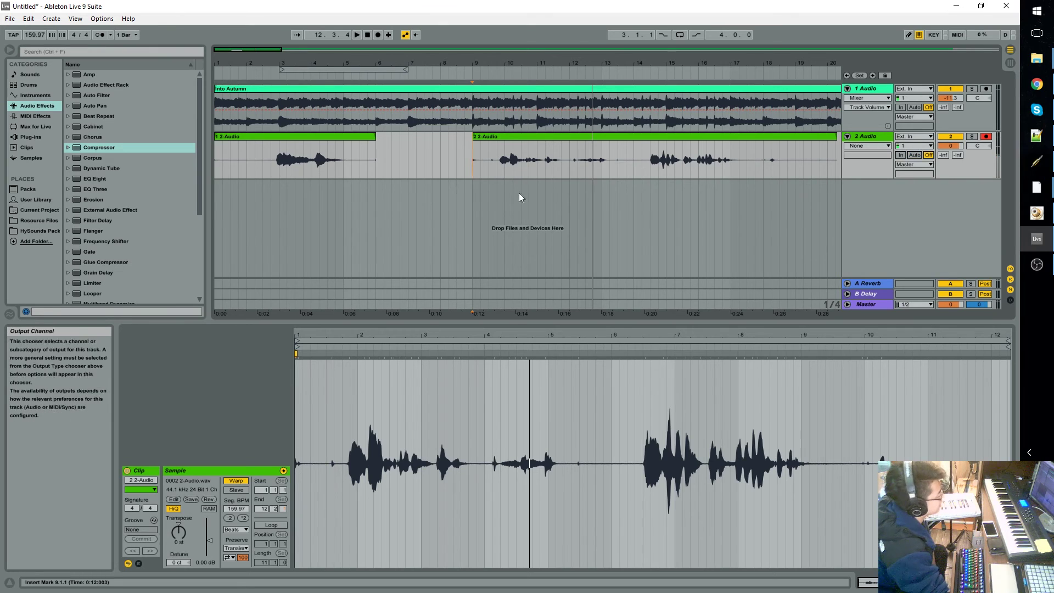
key("space")
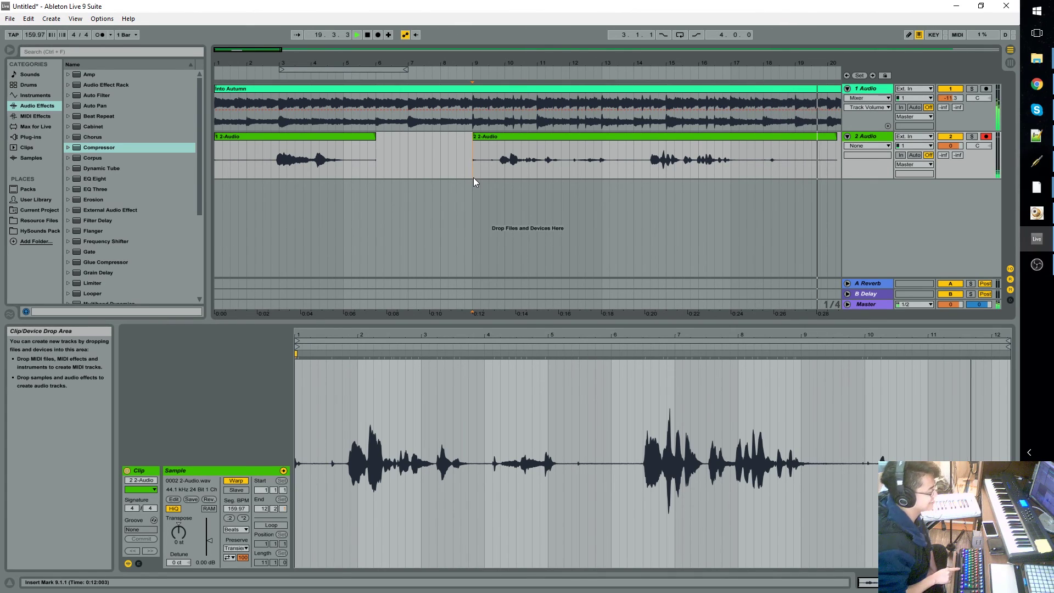
key("space")
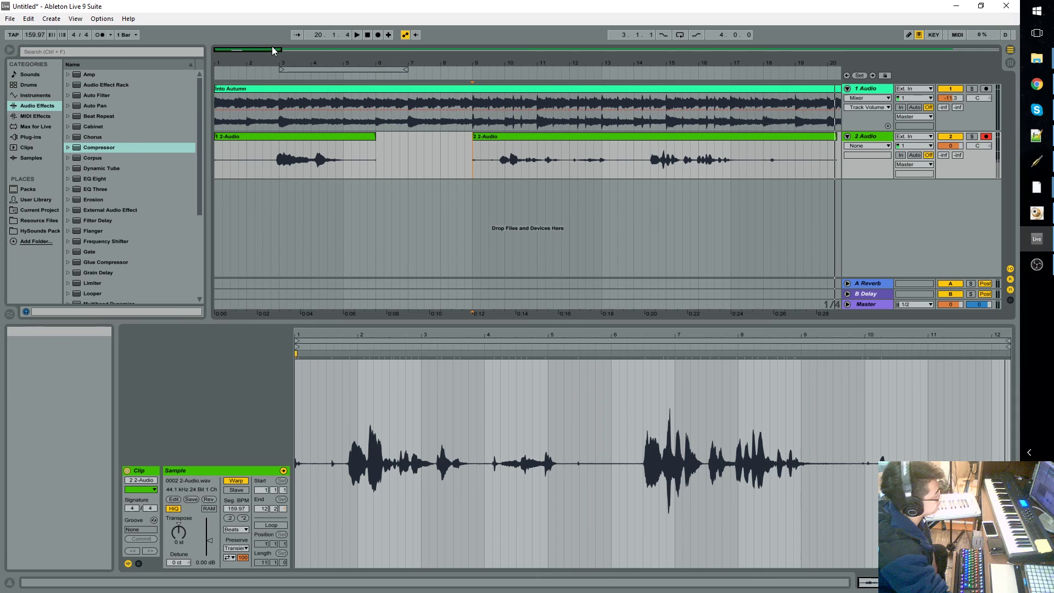
Zoom out to about 37 bars, select across both vocal clips, and reset the insert mark to bar 1.
left_click_drag(273, 49, 347, 50)
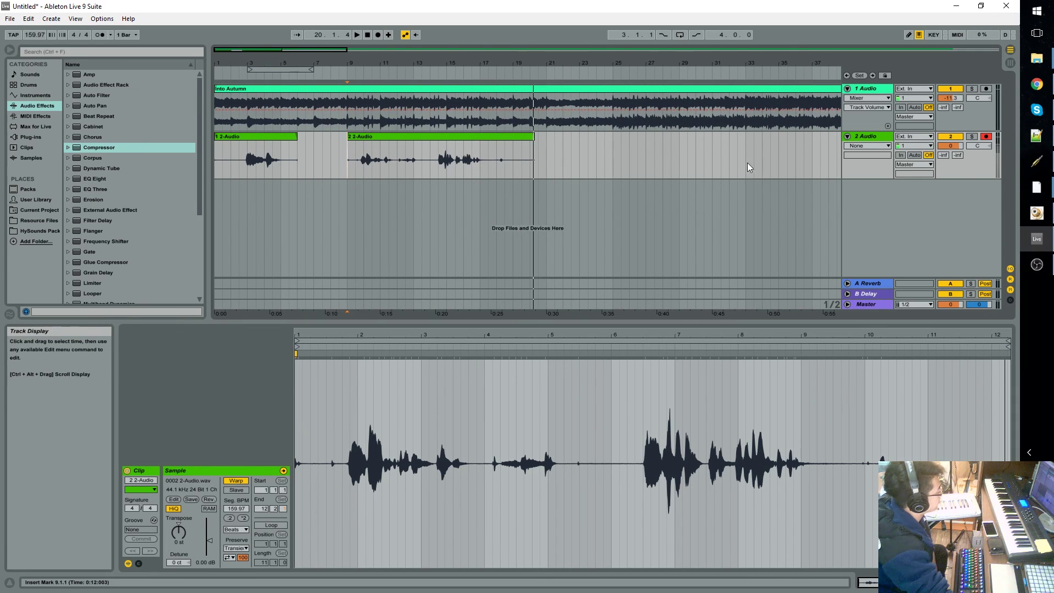
left_click_drag(535, 160, 276, 164)
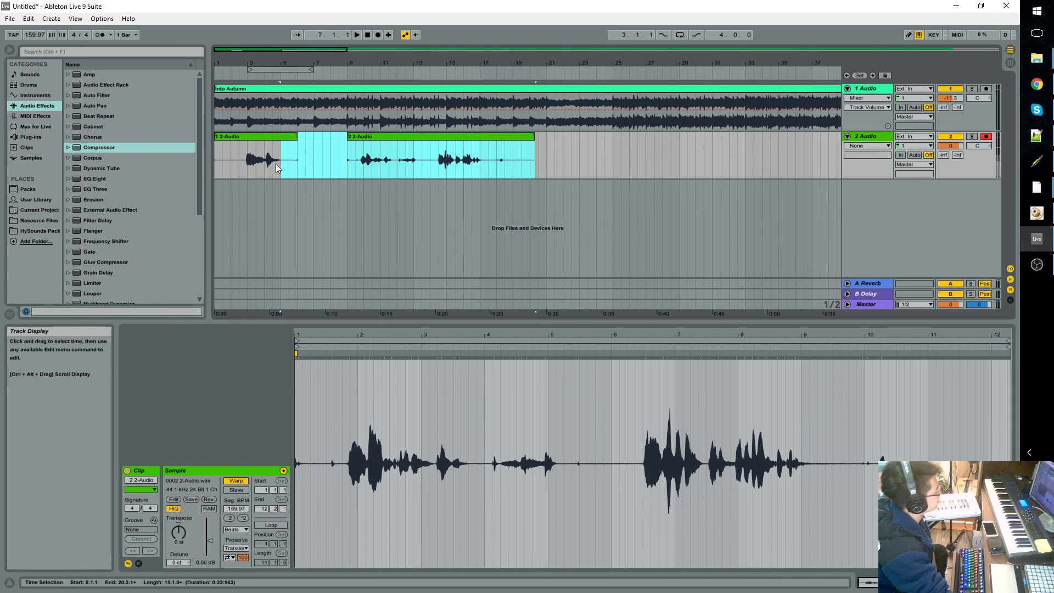
left_click(214, 160)
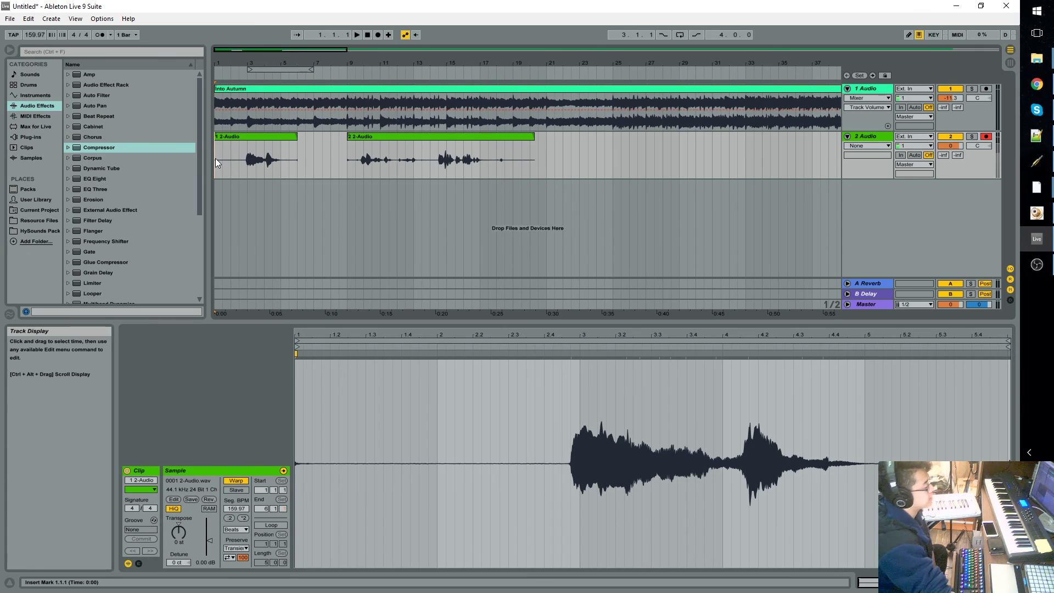